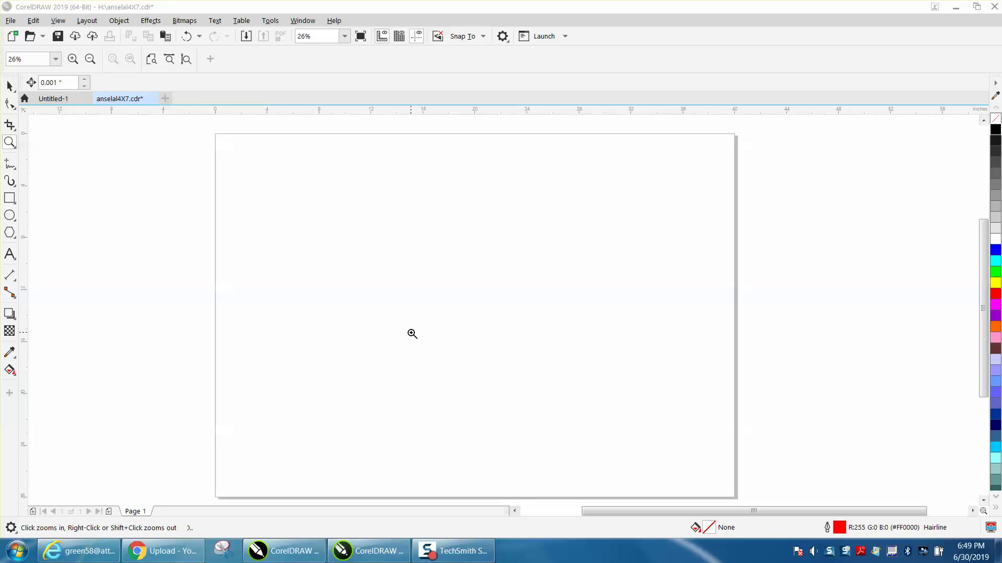
Step: Draw a rectangle on the page and centre it on the page with P
{"action": "left_click", "coordinate": [10, 198]}
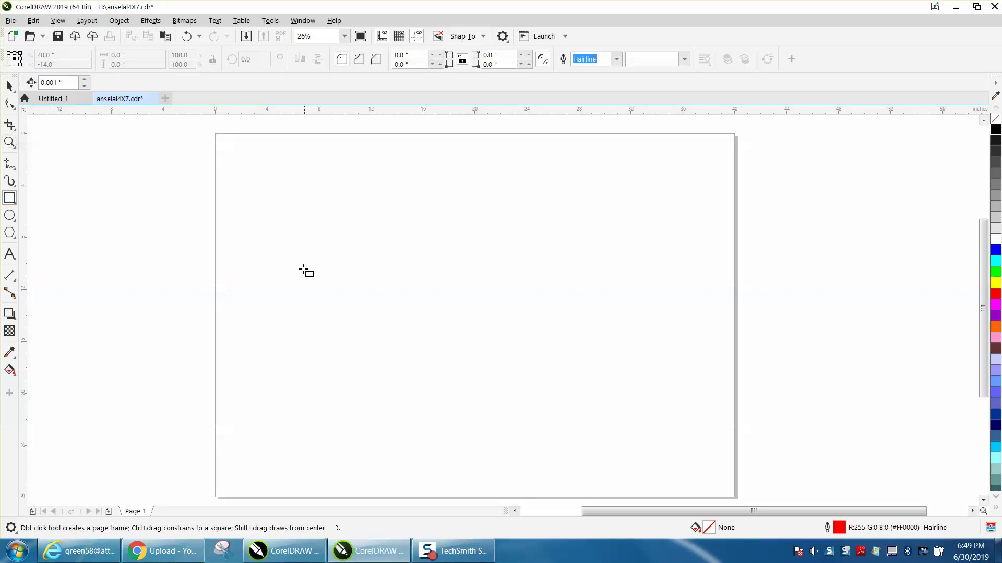
{"action": "left_click_drag", "start_coordinate": [295, 261], "coordinate": [399, 324]}
{"action": "key", "text": "p"}
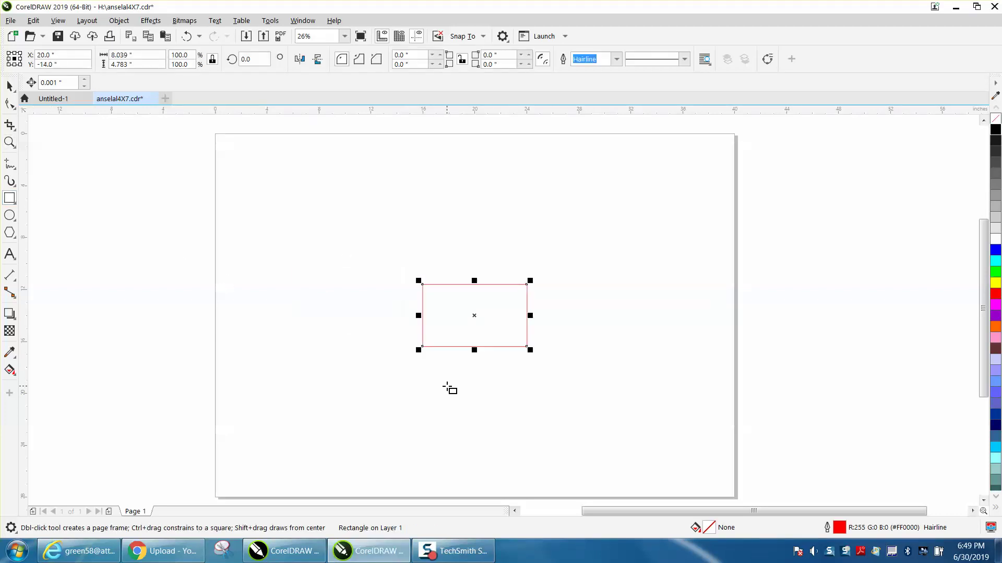
Step: Move the rectangle away, recentre it with P, then drag it toward the page's upper left
{"action": "left_click", "coordinate": [10, 86]}
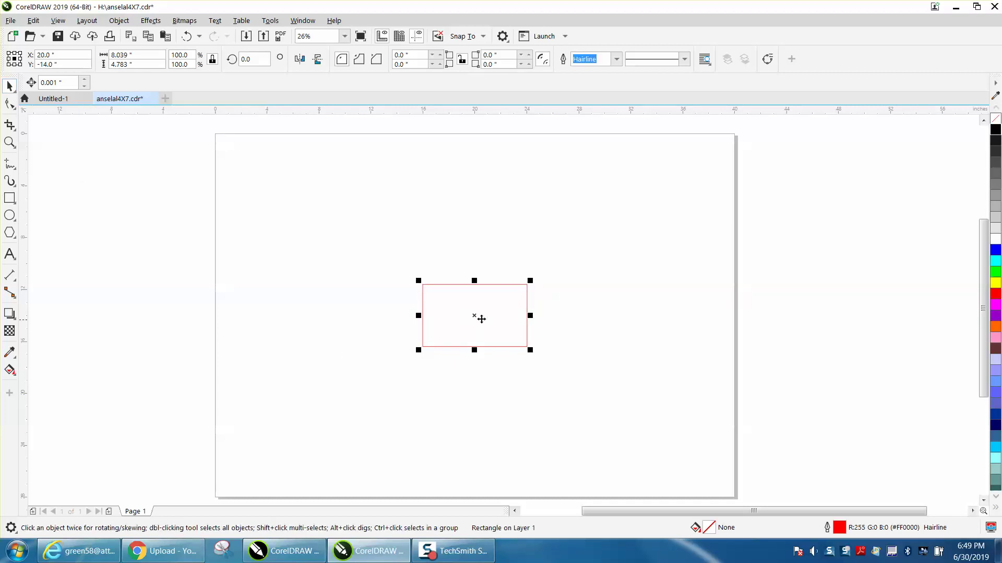
{"action": "left_click_drag", "start_coordinate": [474, 316], "coordinate": [356, 258]}
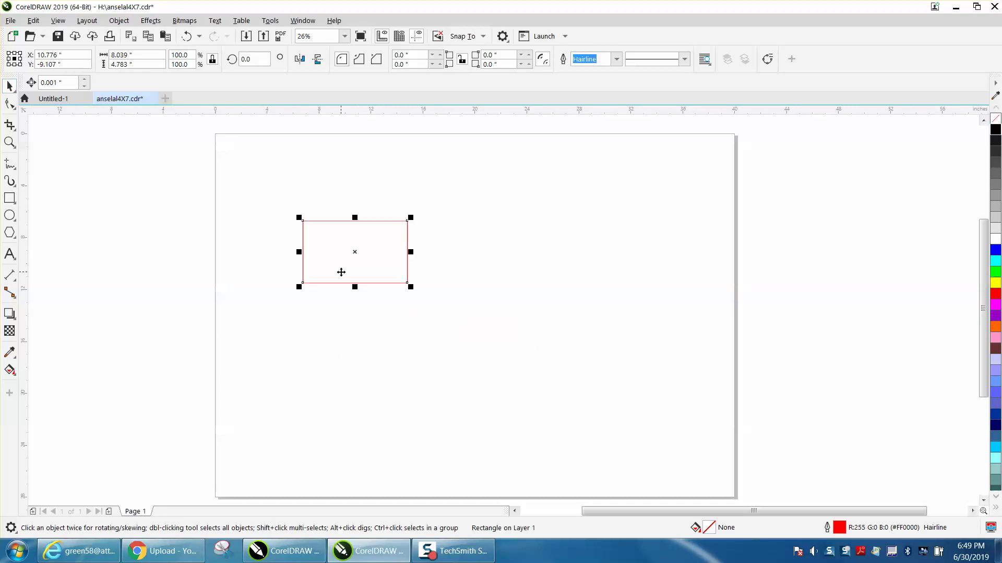
{"action": "key", "text": "p"}
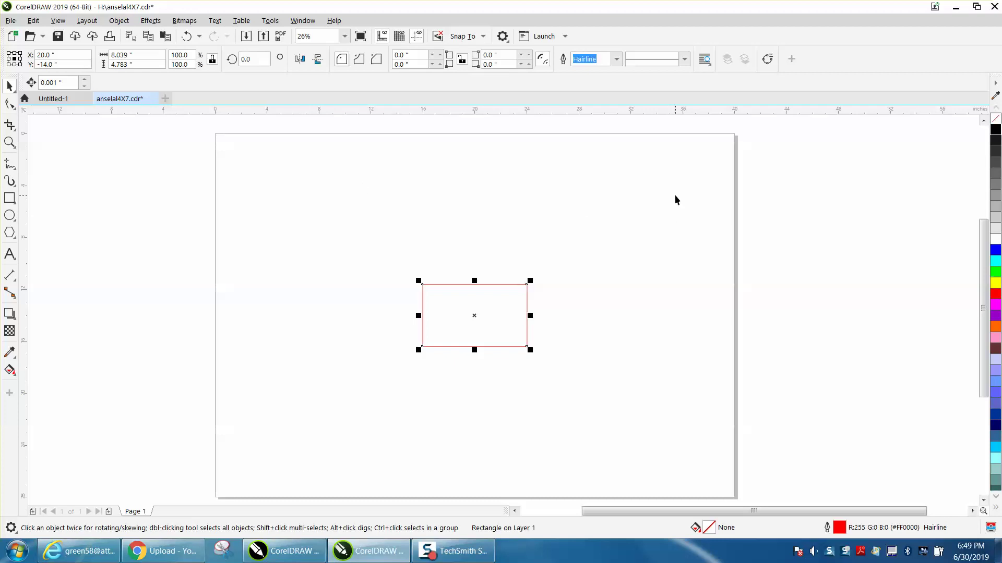
{"action": "left_click_drag", "start_coordinate": [467, 315], "coordinate": [355, 217]}
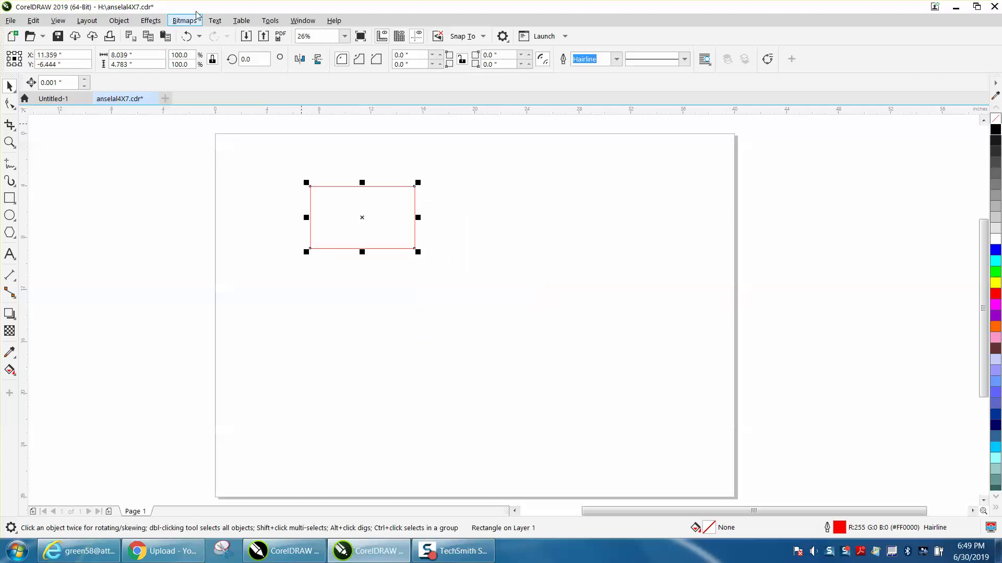
Step: Centre the rectangle horizontally with Object > Align and Distribute > Center to Page Horizontally
{"action": "left_click", "coordinate": [119, 21]}
{"action": "mouse_move", "coordinate": [175, 191]}
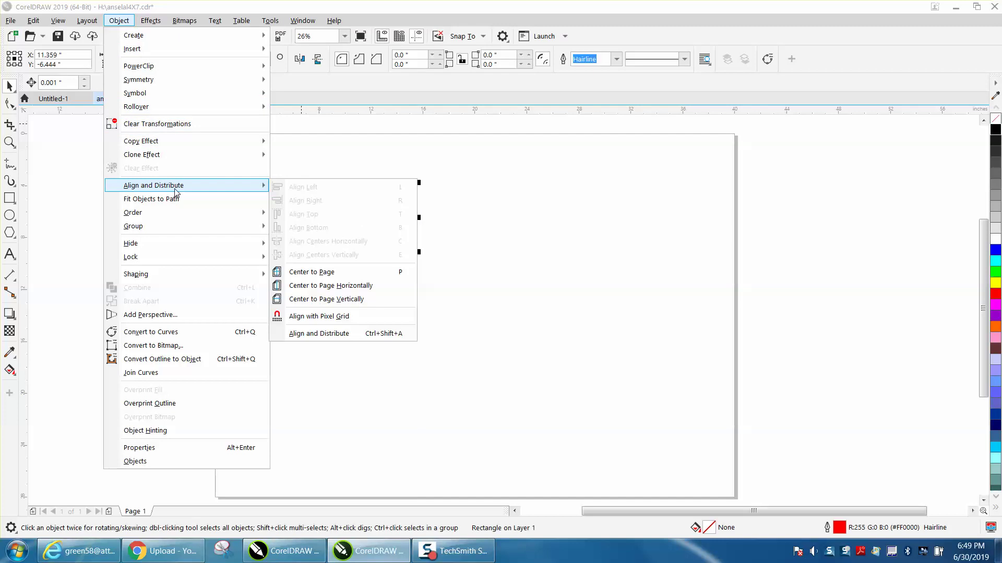
{"action": "left_click", "coordinate": [316, 286]}
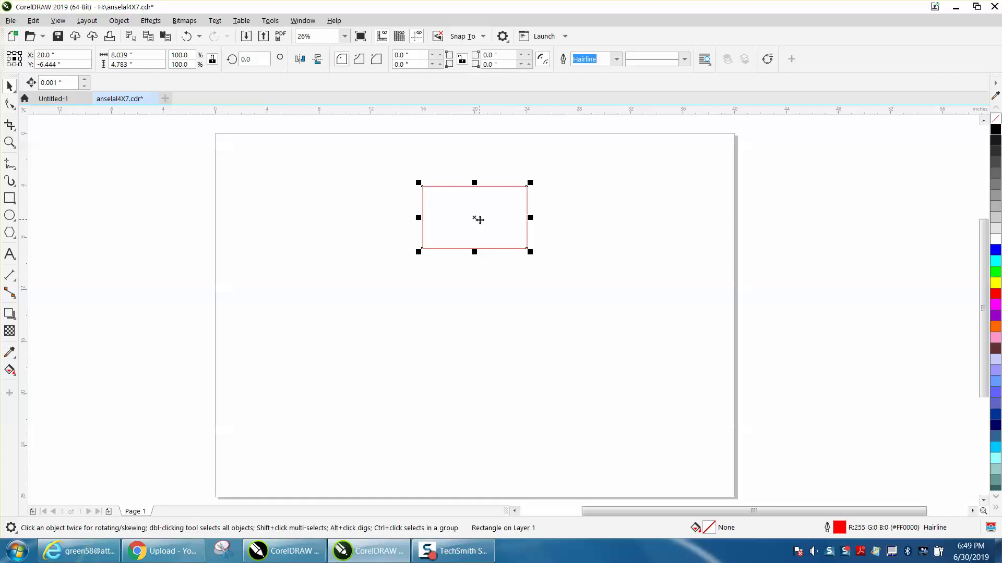
Step: Close the Object menu without applying a command and drag the rectangle back to the left
{"action": "left_click", "coordinate": [121, 21]}
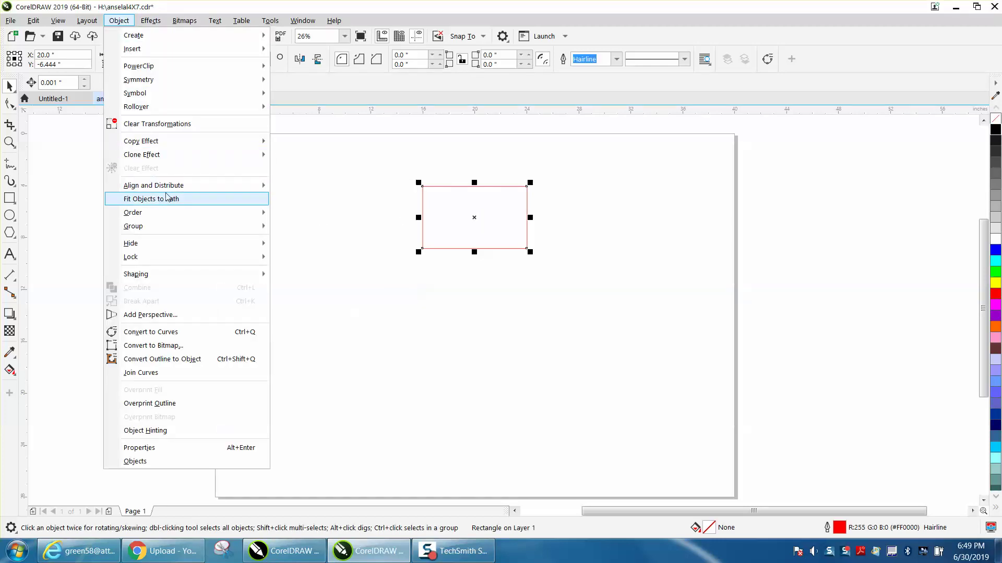
{"action": "mouse_move", "coordinate": [175, 186]}
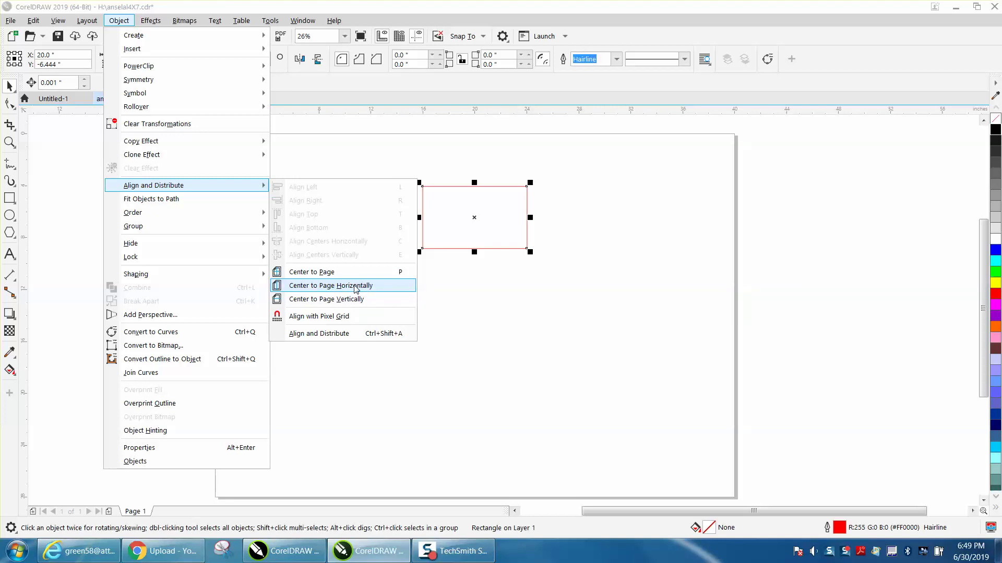
{"action": "left_click", "coordinate": [471, 290]}
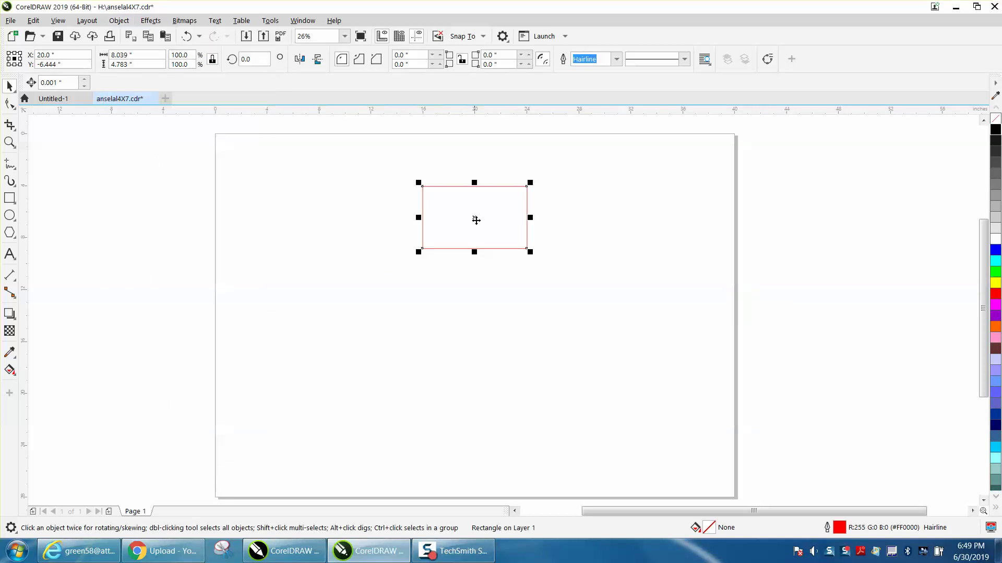
{"action": "left_click_drag", "start_coordinate": [473, 218], "coordinate": [333, 235]}
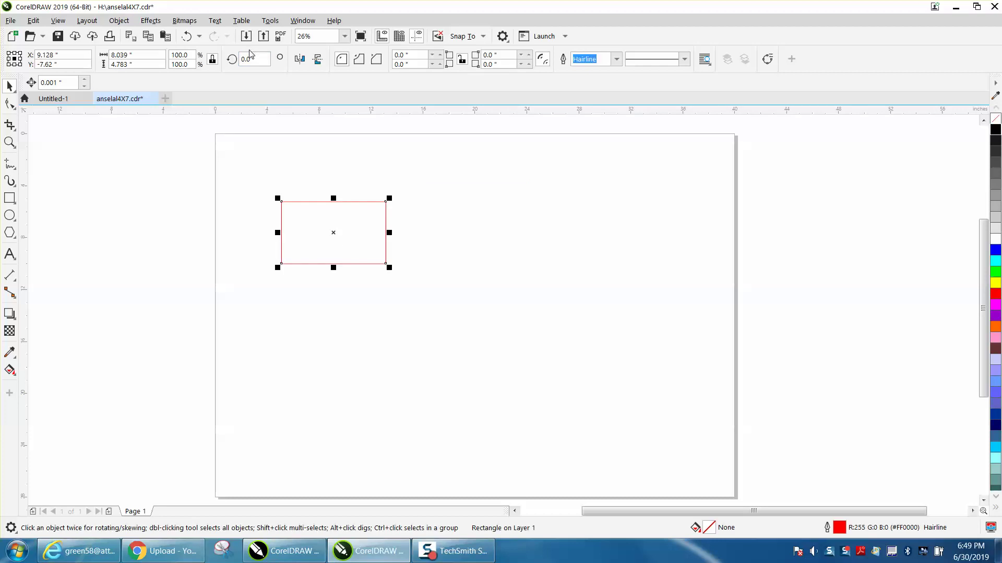
{"action": "left_click", "coordinate": [271, 22]}
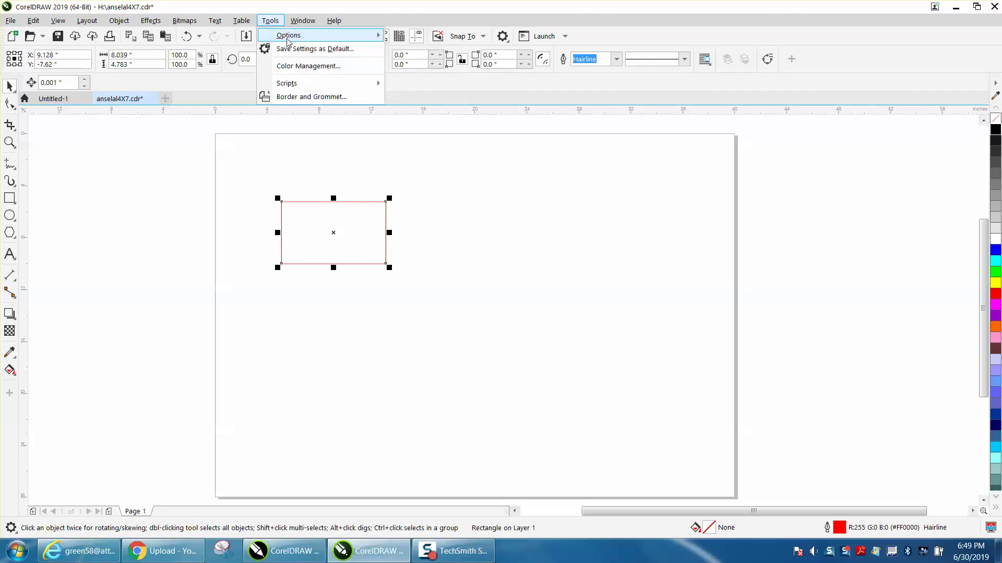
Step: In Customization > Commands, select the Center to Page Horizontally command
{"action": "mouse_move", "coordinate": [292, 36]}
{"action": "left_click", "coordinate": [413, 56]}
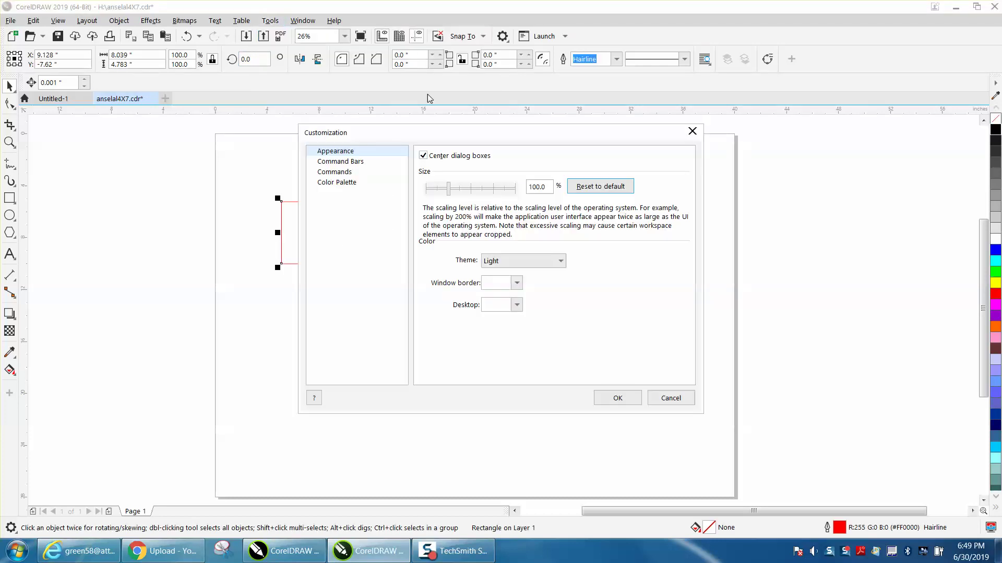
{"action": "left_click", "coordinate": [342, 173]}
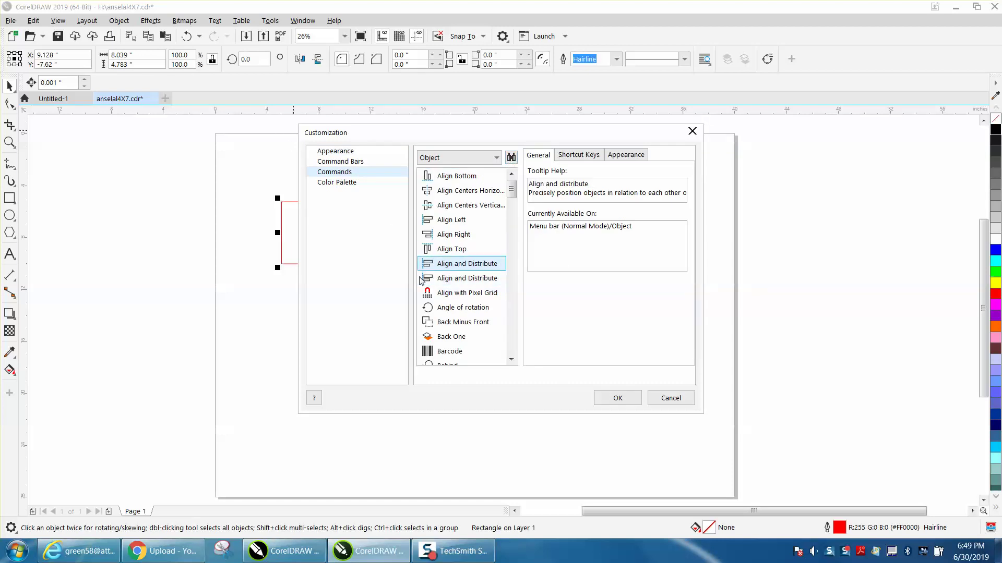
{"action": "left_click", "coordinate": [121, 23]}
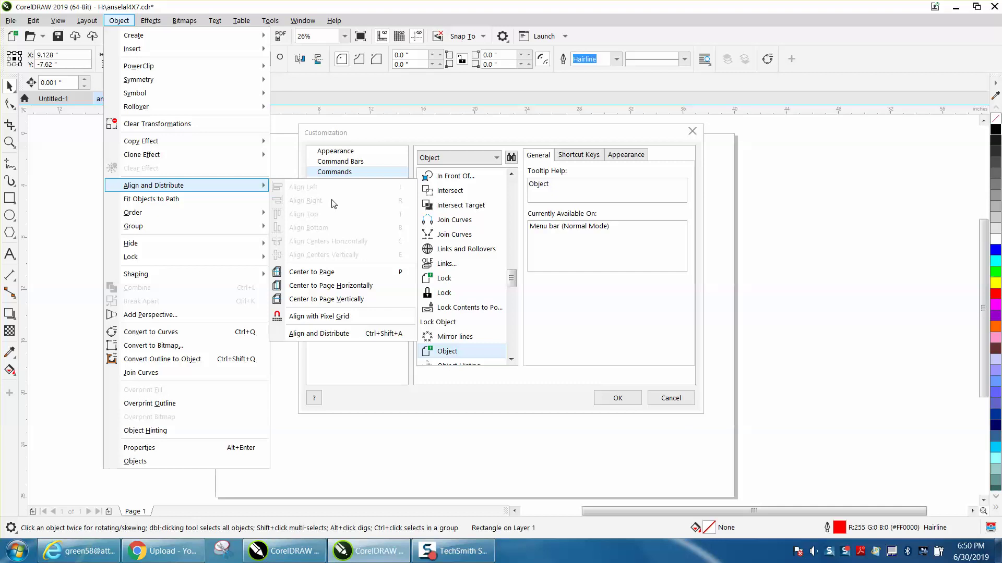
{"action": "left_click", "coordinate": [331, 286]}
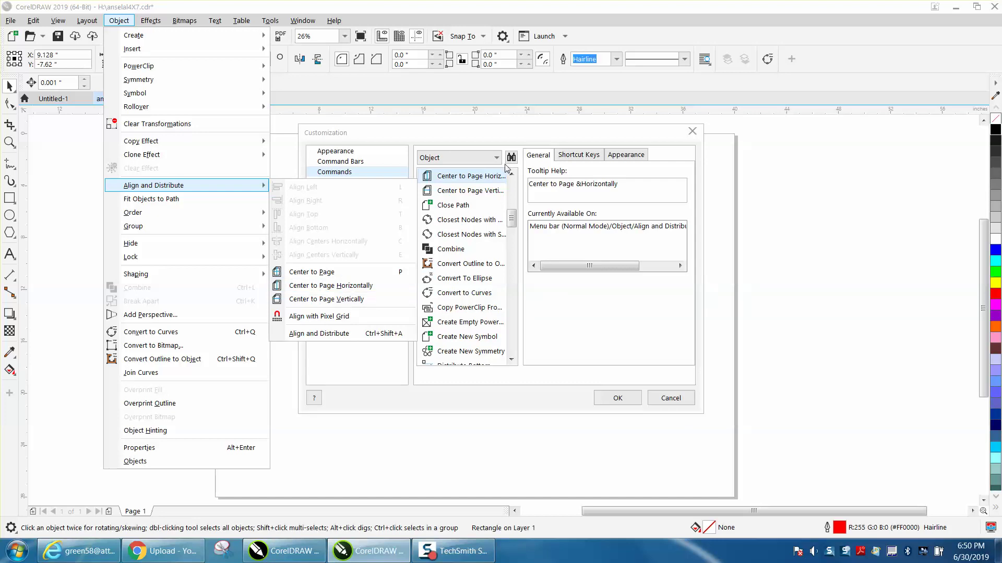
{"action": "left_click", "coordinate": [493, 178]}
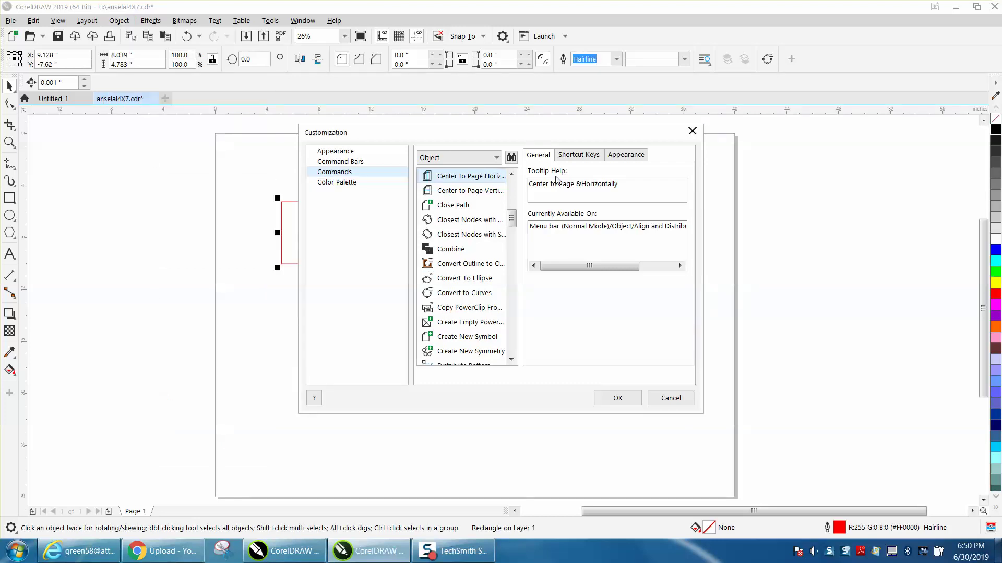
Step: Assign Alt+H as the Center to Page Horizontally shortcut and confirm with OK
{"action": "left_click", "coordinate": [576, 156]}
{"action": "left_click", "coordinate": [583, 218]}
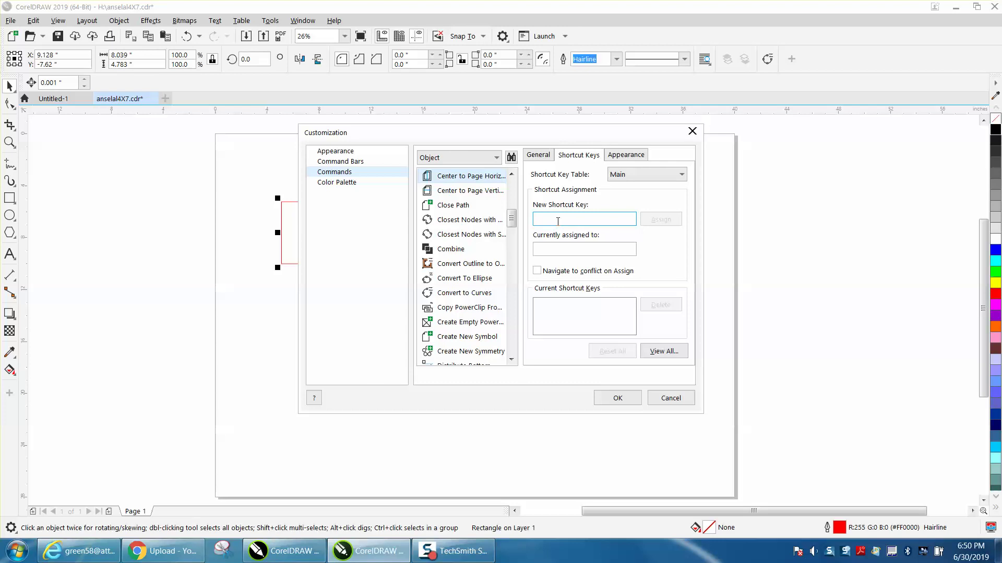
{"action": "key", "text": "alt+h"}
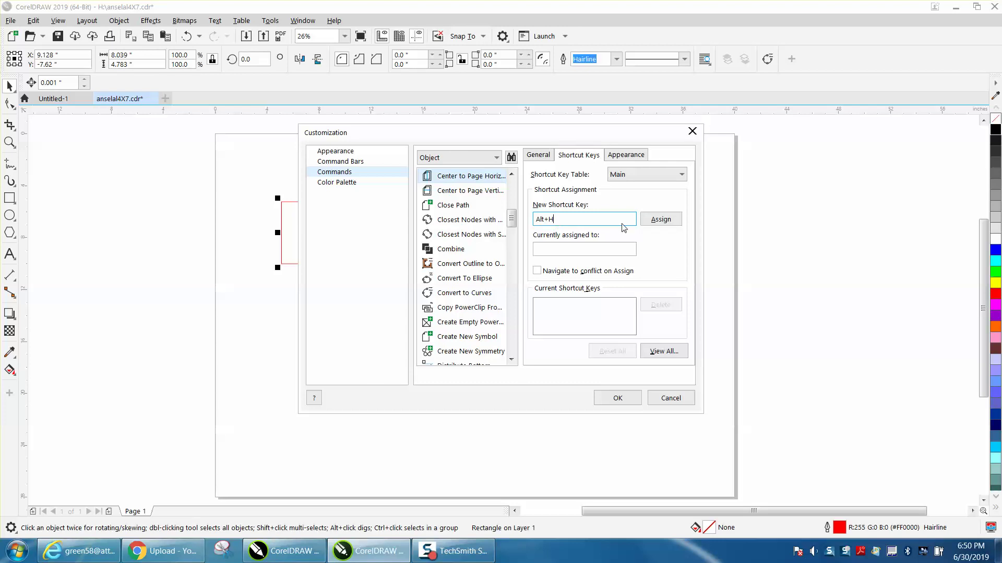
{"action": "left_click", "coordinate": [660, 220]}
{"action": "left_click", "coordinate": [618, 398]}
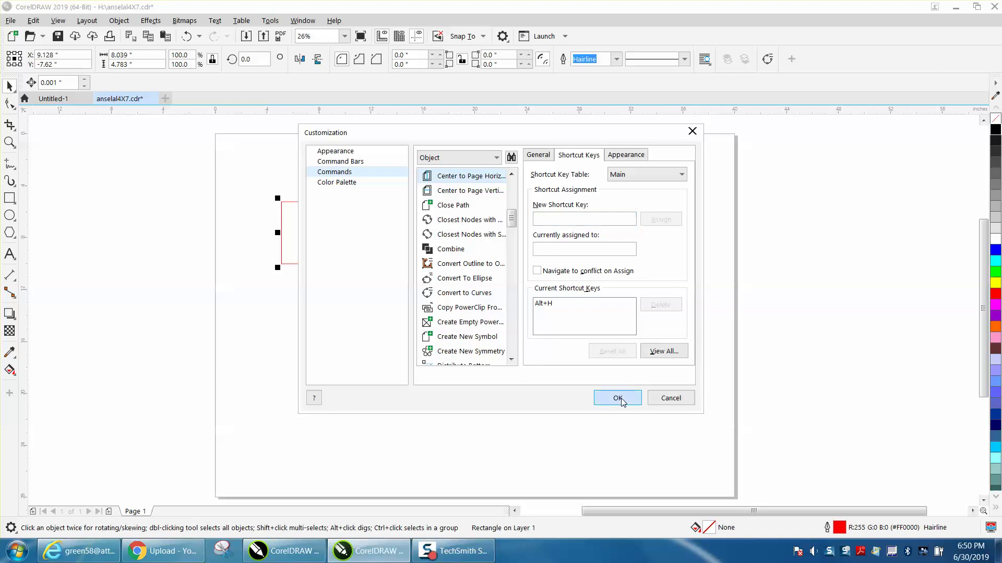
Step: Open Save as Document Defaults from the Tools menu and dismiss it
{"action": "left_click", "coordinate": [269, 20]}
{"action": "left_click", "coordinate": [290, 49]}
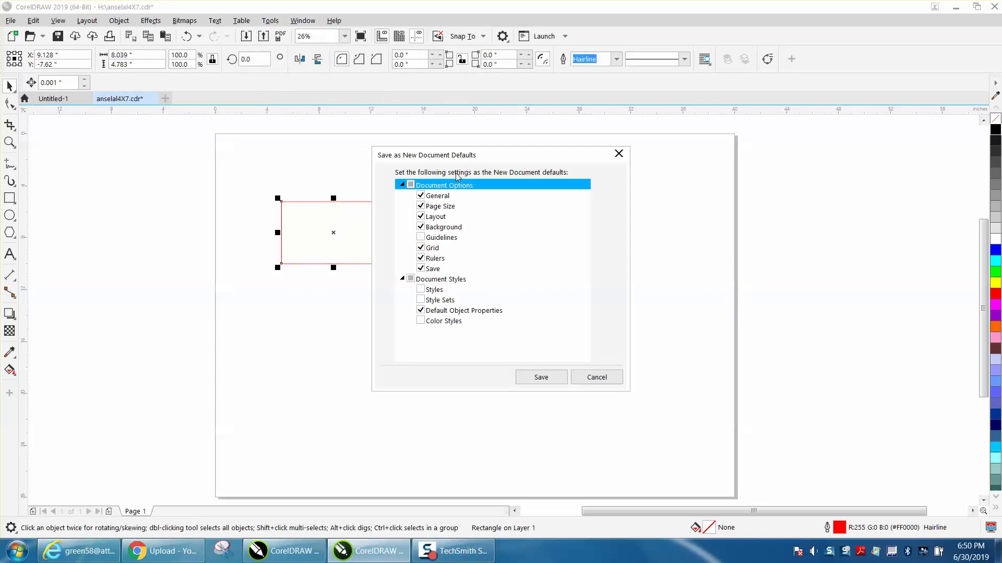
{"action": "key", "text": "Return"}
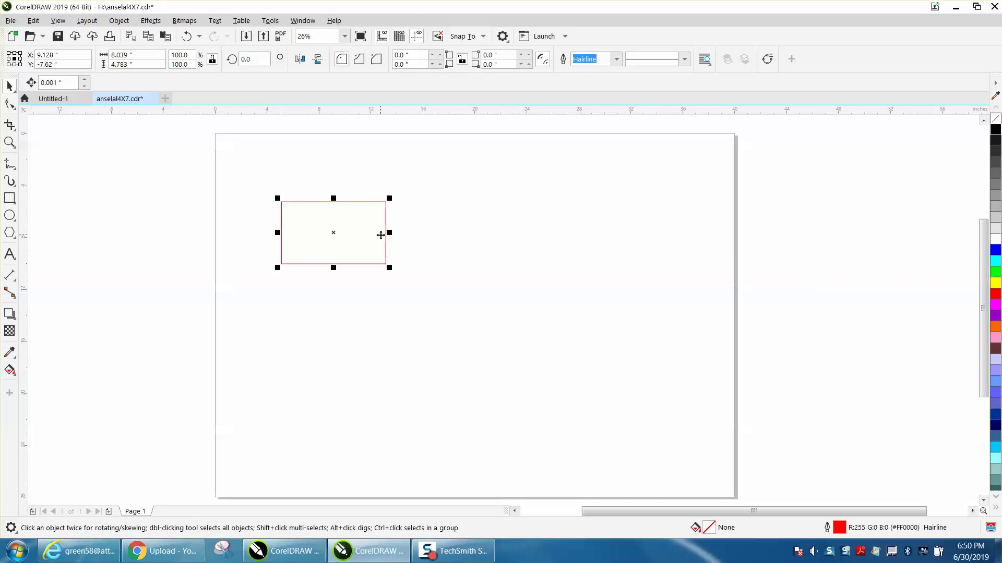
Step: Try Alt+H, then centre the selected rectangle horizontally with C
{"action": "key", "text": "alt+h"}
{"action": "left_click", "coordinate": [351, 250]}
{"action": "key", "text": "c"}
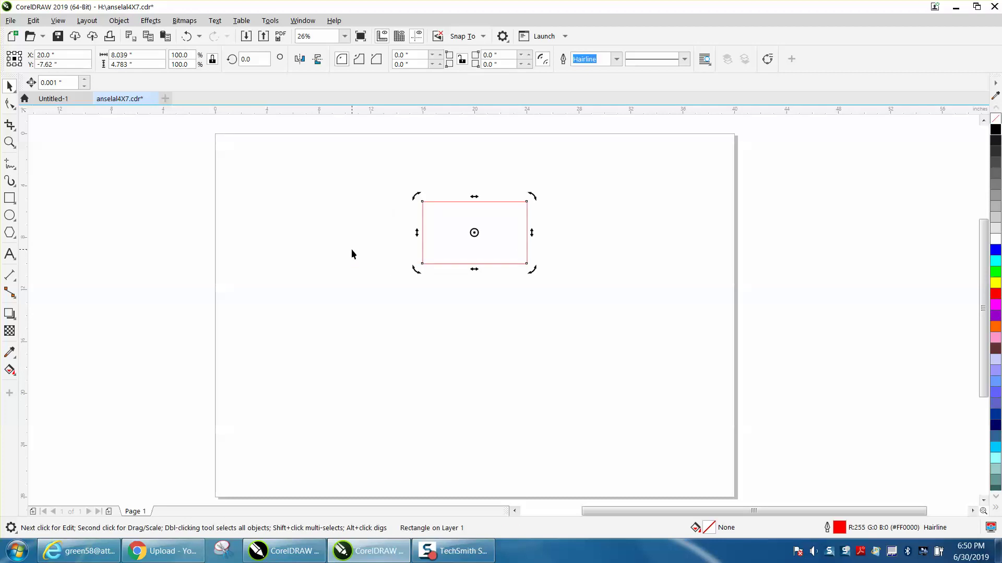
{"action": "left_click", "coordinate": [432, 228]}
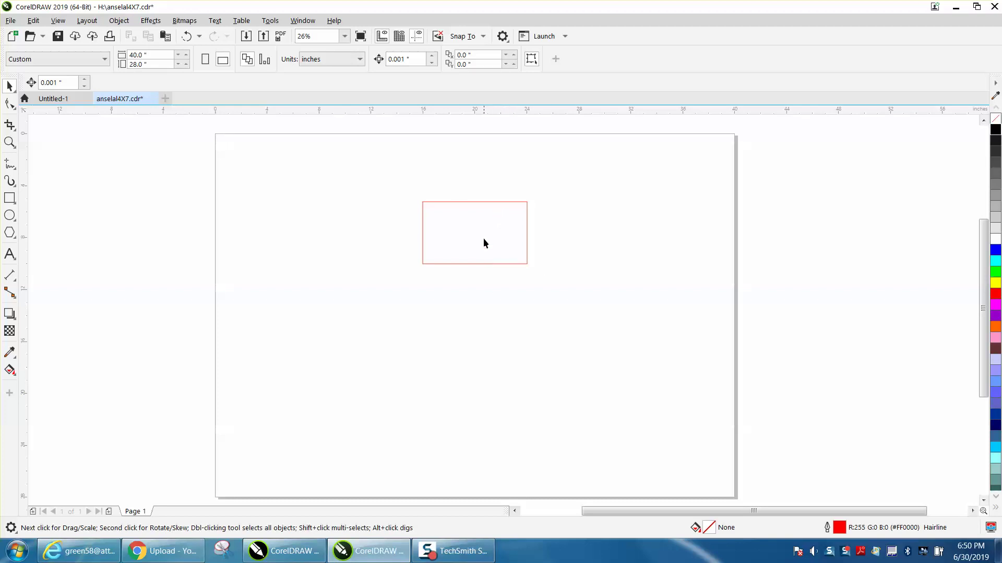
Step: Centre the rectangle vertically with E, move it to the upper left, and recentre it horizontally
{"action": "left_click", "coordinate": [481, 207]}
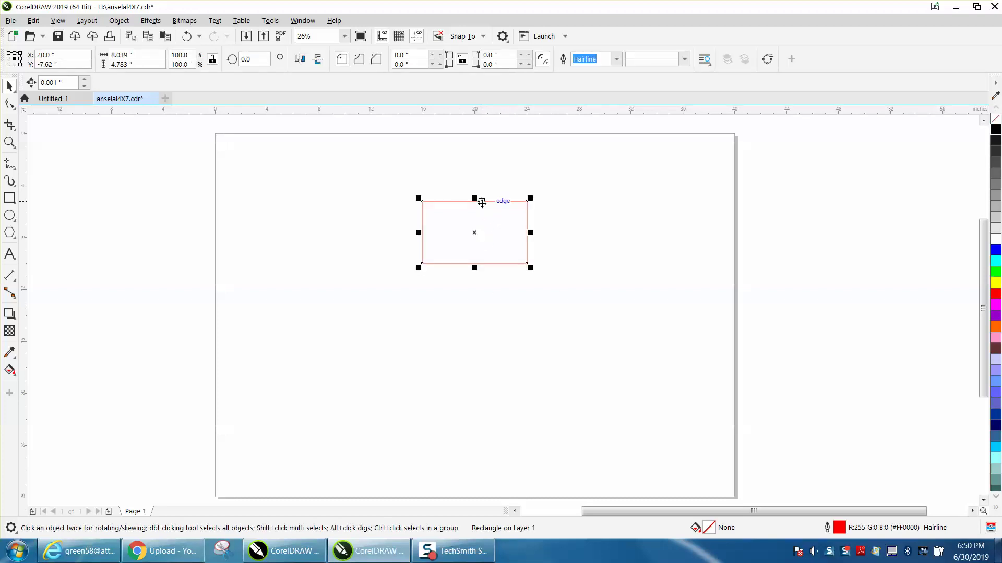
{"action": "key", "text": "e"}
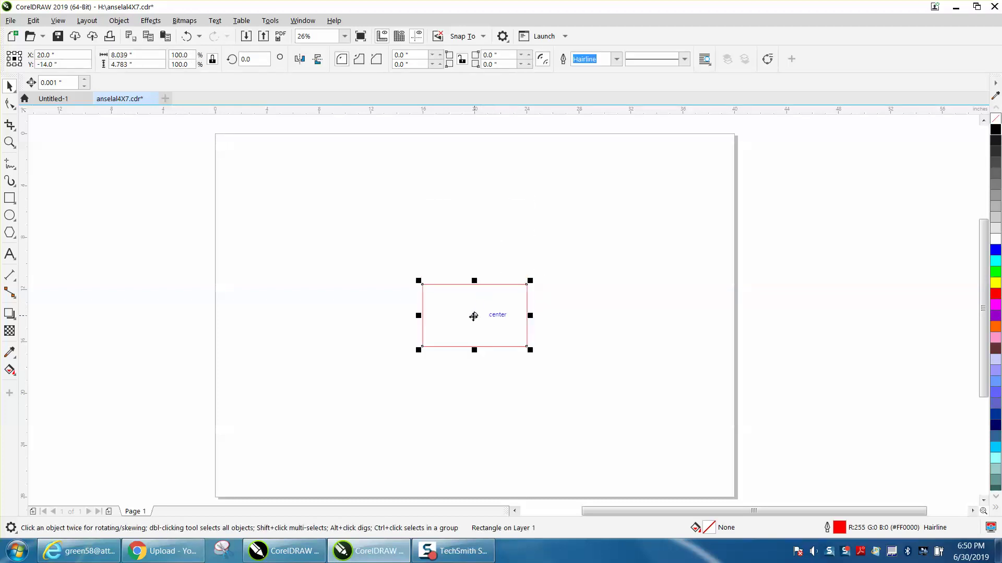
{"action": "left_click_drag", "start_coordinate": [473, 316], "coordinate": [307, 183]}
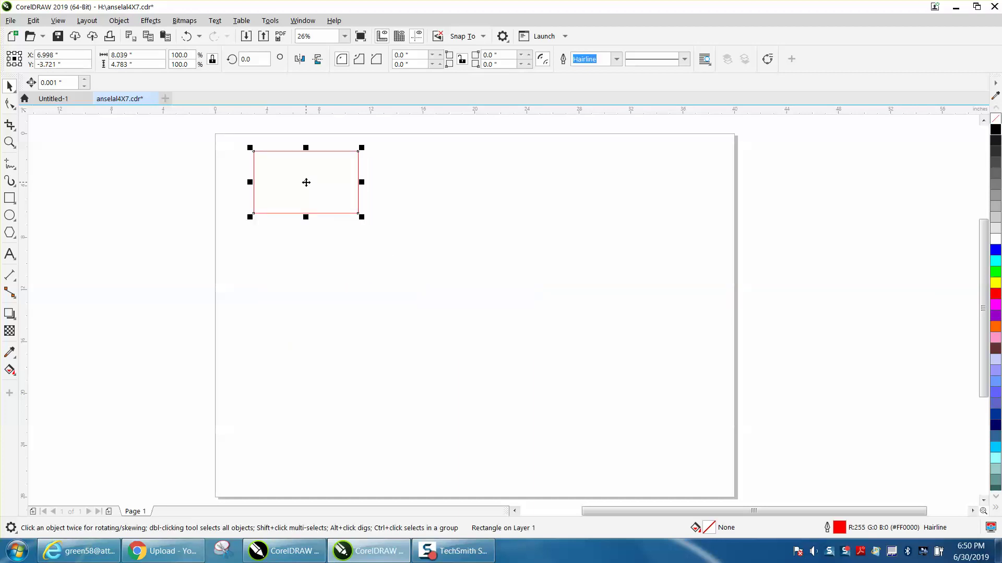
{"action": "key", "text": "c"}
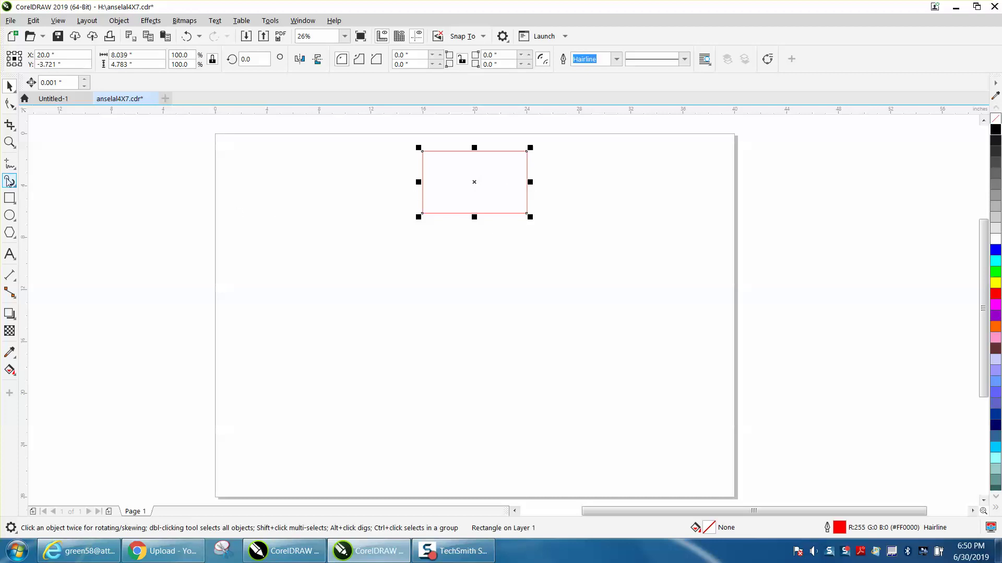
{"action": "left_click", "coordinate": [10, 198]}
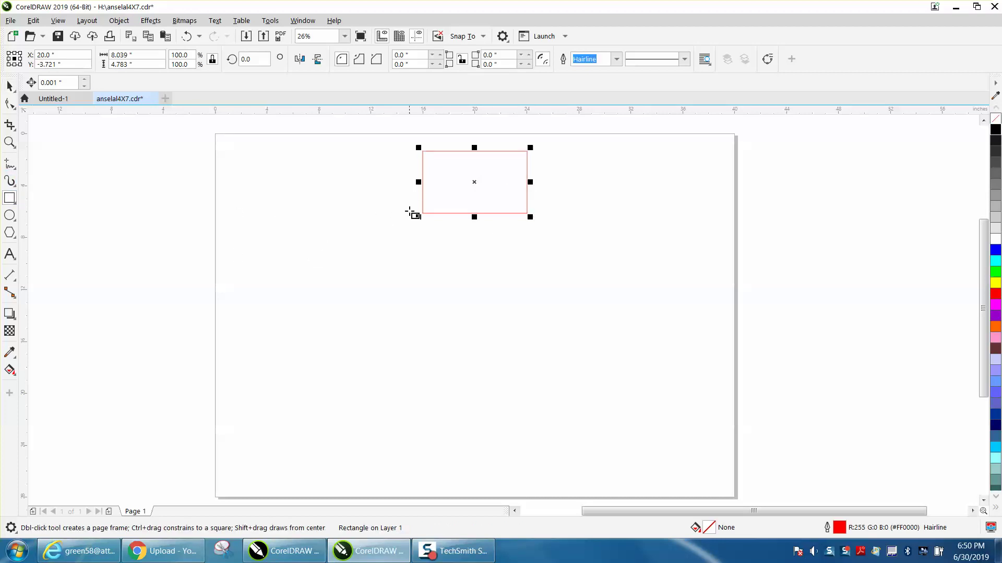
Step: Draw a second, wider rectangle below the first and nudge it slightly right
{"action": "left_click_drag", "start_coordinate": [410, 209], "coordinate": [543, 248]}
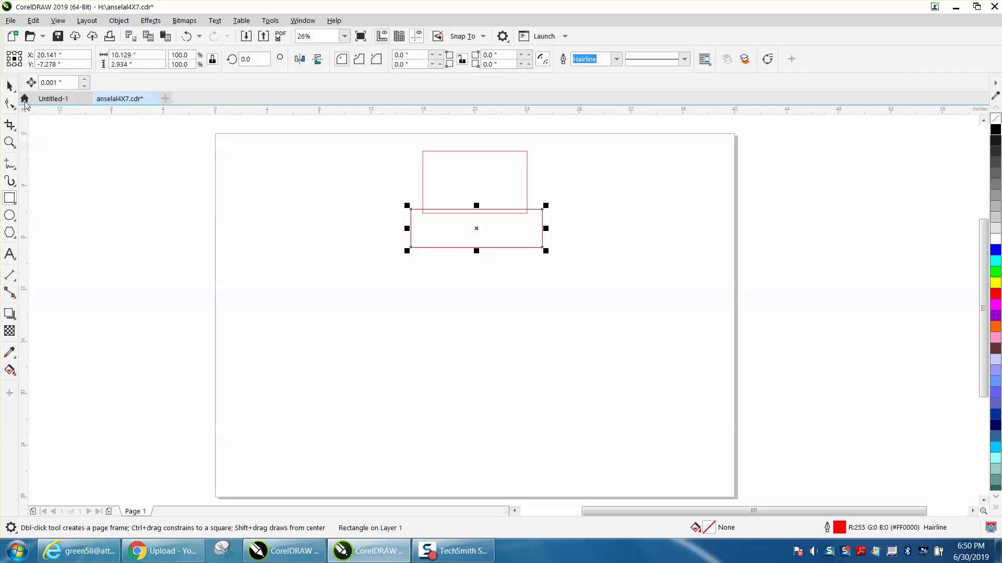
{"action": "left_click", "coordinate": [9, 88]}
{"action": "left_click_drag", "start_coordinate": [398, 136], "coordinate": [630, 283]}
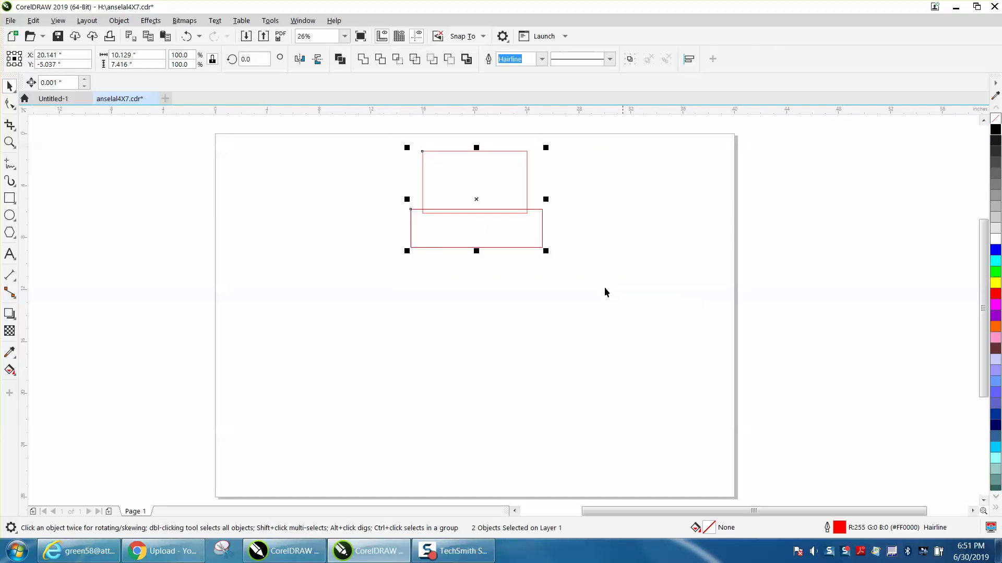
{"action": "left_click", "coordinate": [543, 248]}
{"action": "left_click", "coordinate": [554, 238]}
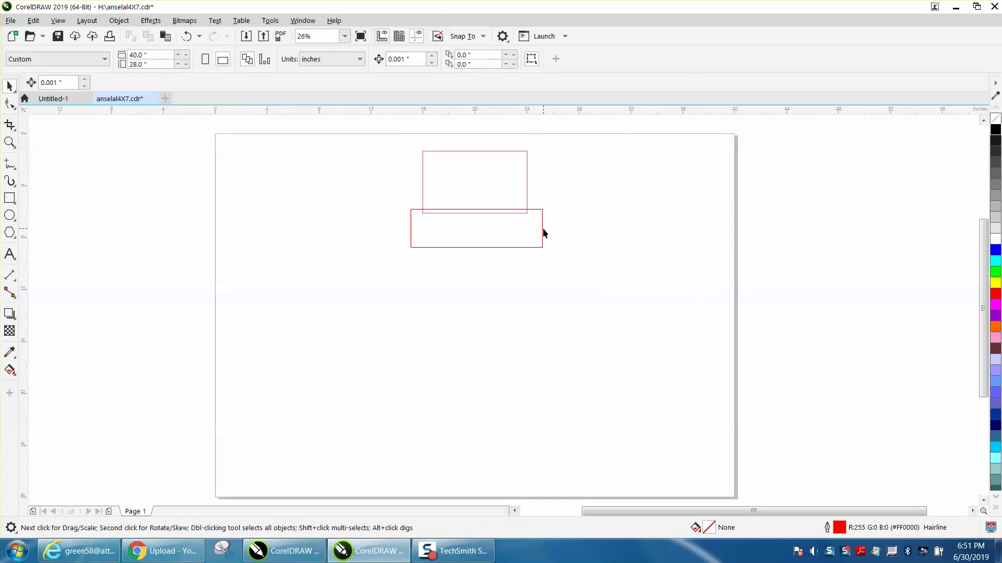
{"action": "left_click_drag", "start_coordinate": [543, 233], "coordinate": [560, 232]}
Step: Select both rectangles and align their centres horizontally with C
{"action": "left_click_drag", "start_coordinate": [404, 142], "coordinate": [492, 211]}
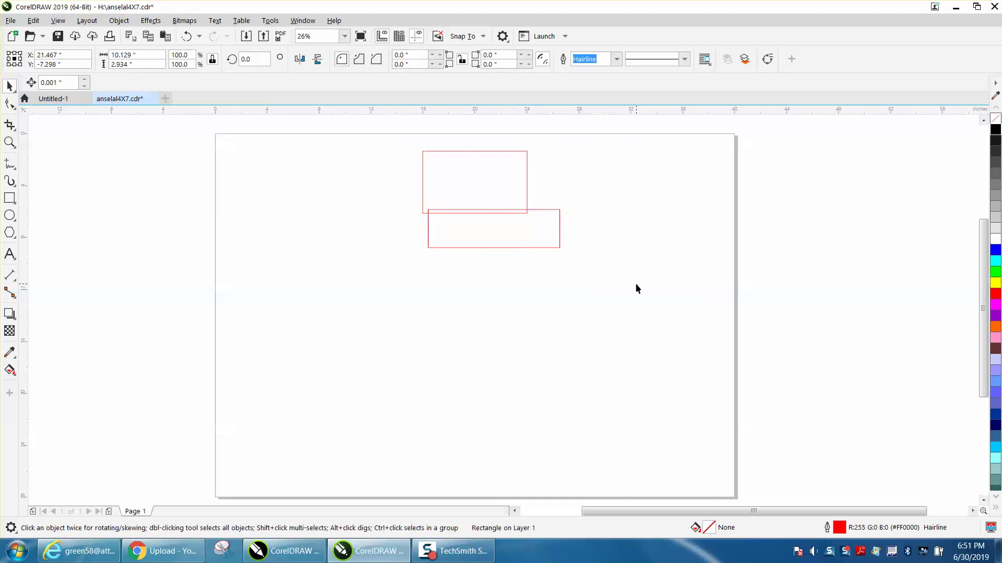
{"action": "left_click_drag", "start_coordinate": [635, 288], "coordinate": [635, 289]}
{"action": "key", "text": "c"}
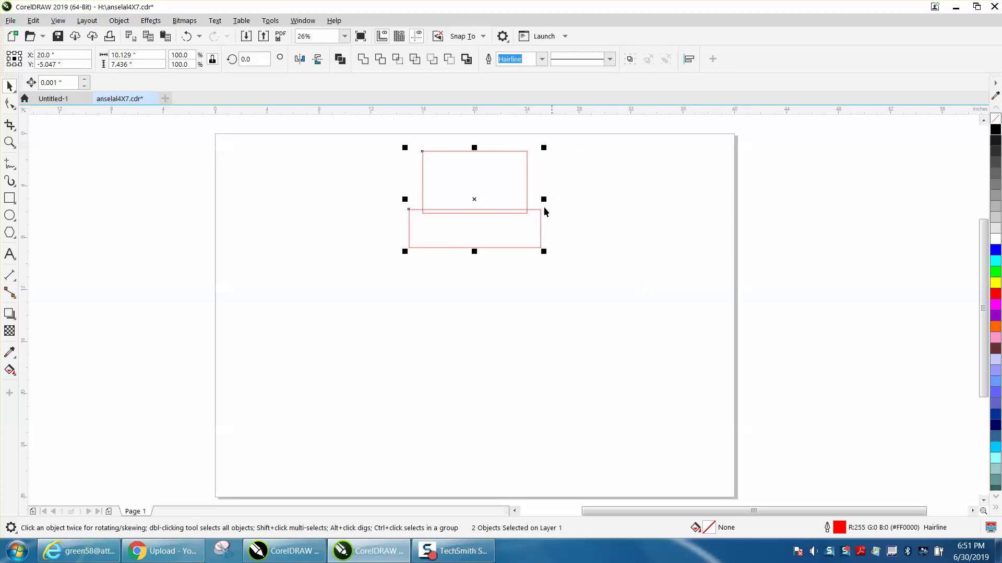
Step: Delete the lower rectangle and move the original one down and left
{"action": "left_click", "coordinate": [637, 236]}
{"action": "left_click", "coordinate": [540, 225]}
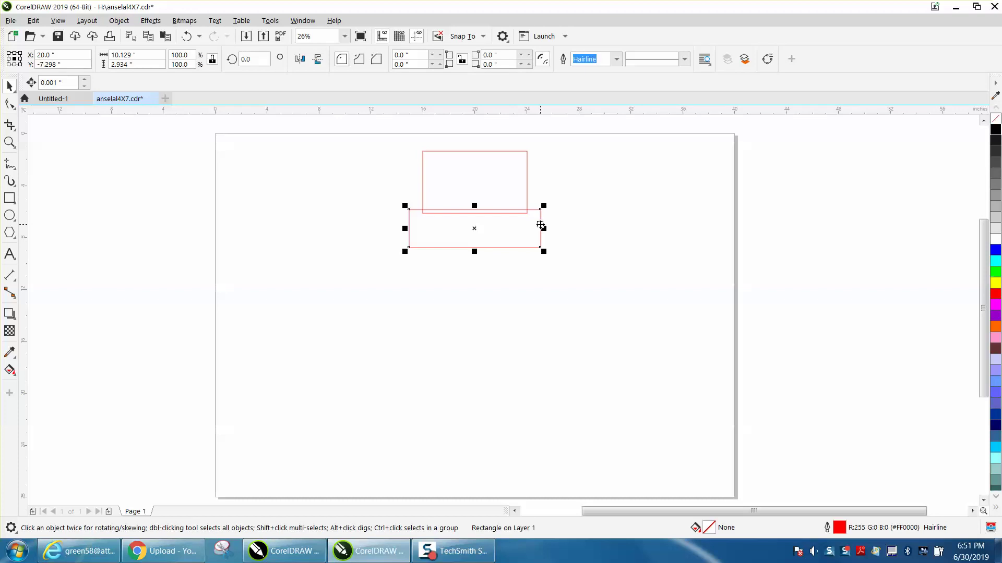
{"action": "key", "text": "Delete"}
{"action": "left_click_drag", "start_coordinate": [480, 171], "coordinate": [450, 232]}
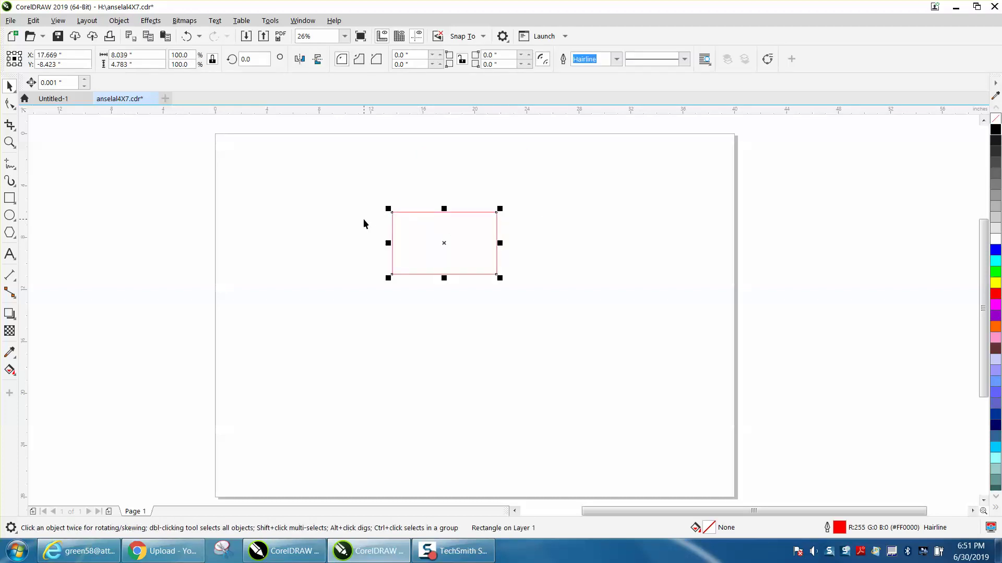
Step: Browse the Center to Page commands under Object > Align and Distribute without applying one
{"action": "left_click", "coordinate": [125, 24]}
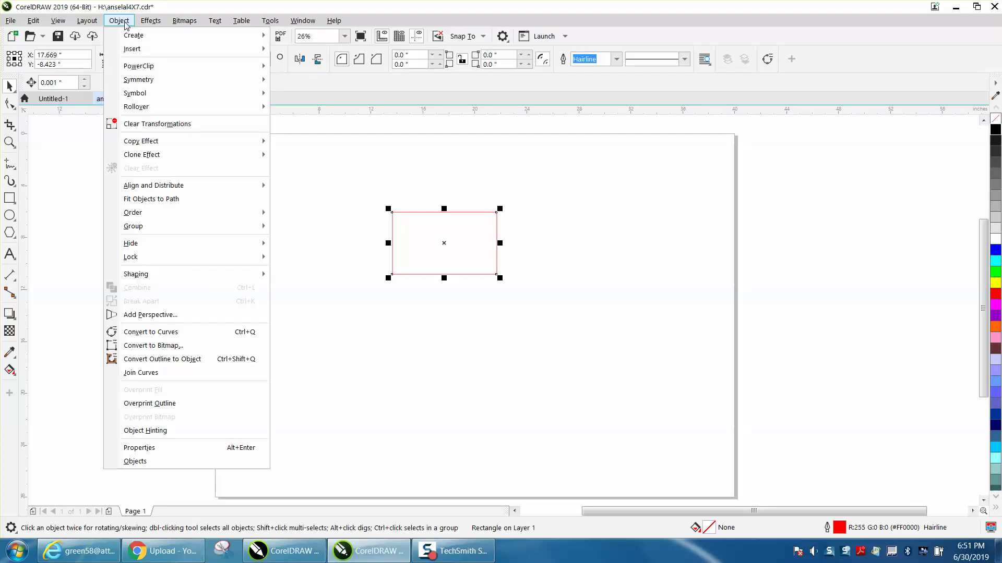
{"action": "mouse_move", "coordinate": [151, 189]}
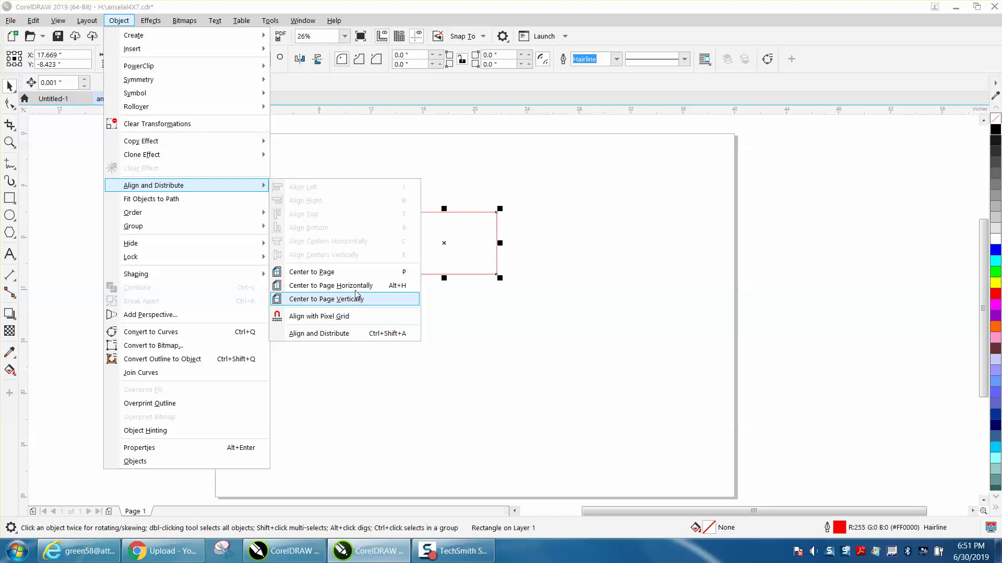
{"action": "left_click", "coordinate": [271, 22]}
Step: In Tools > Customization > Commands, select the Center to Page Vertically command
{"action": "left_click", "coordinate": [270, 21]}
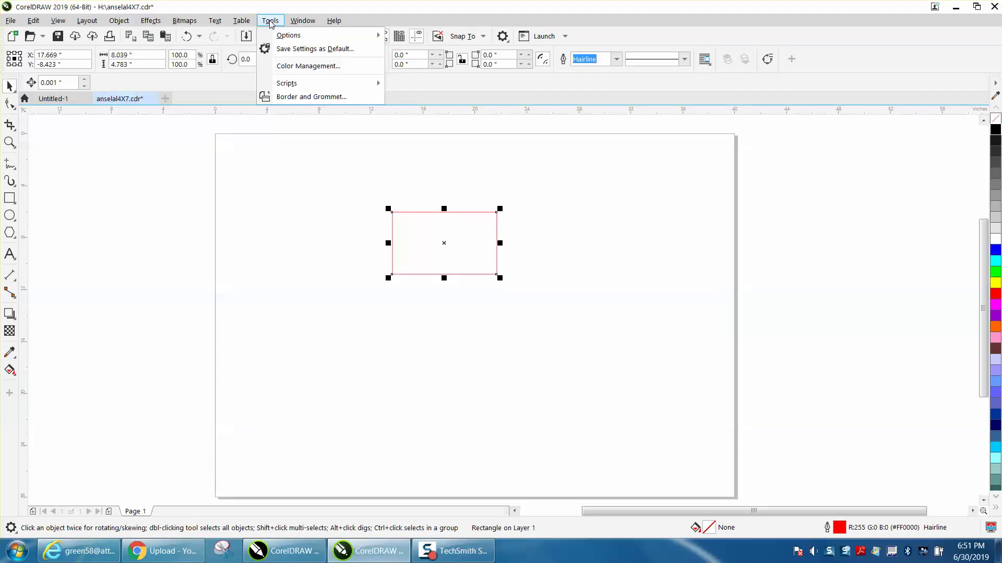
{"action": "mouse_move", "coordinate": [287, 35]}
{"action": "left_click", "coordinate": [421, 50]}
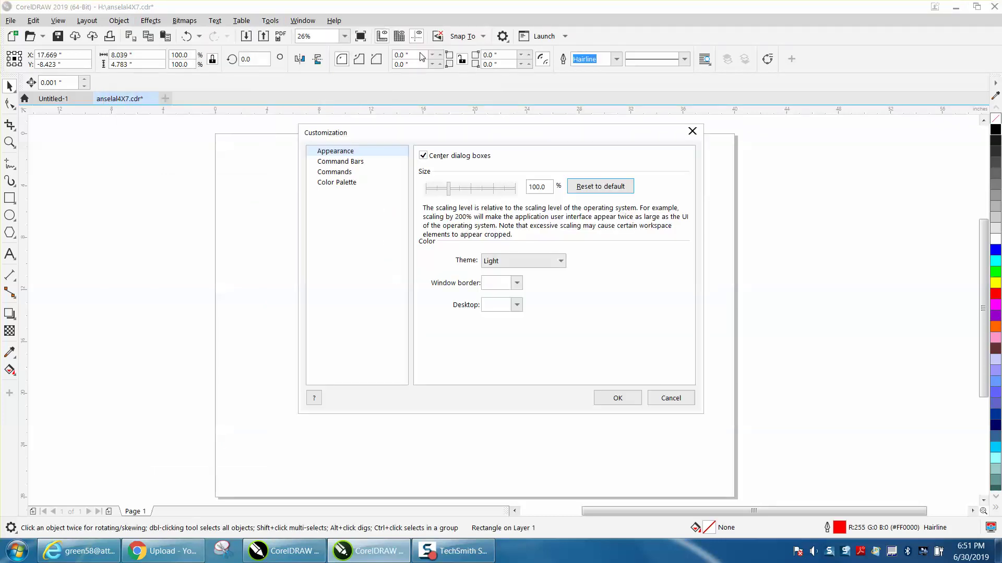
{"action": "left_click", "coordinate": [342, 176]}
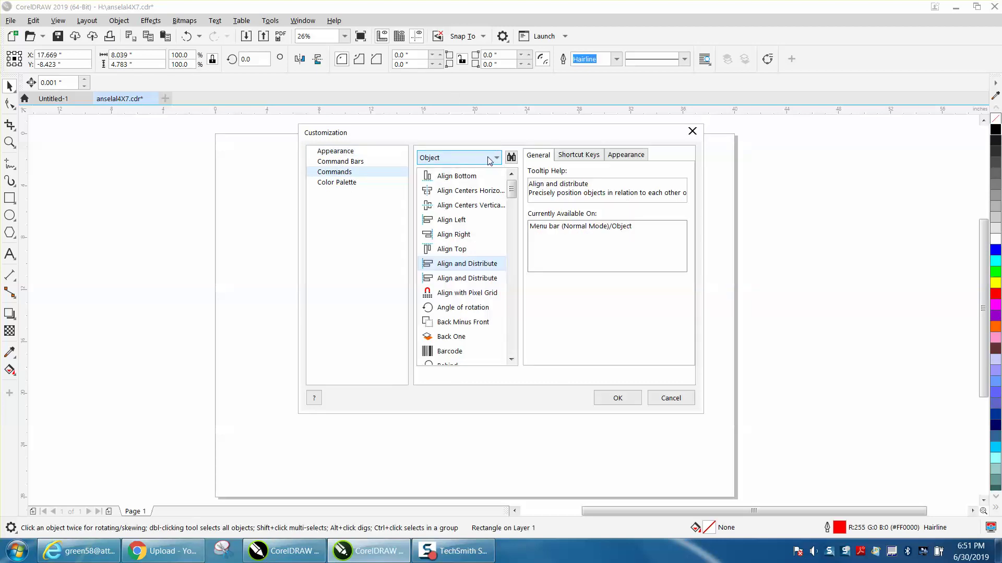
{"action": "left_click", "coordinate": [119, 21]}
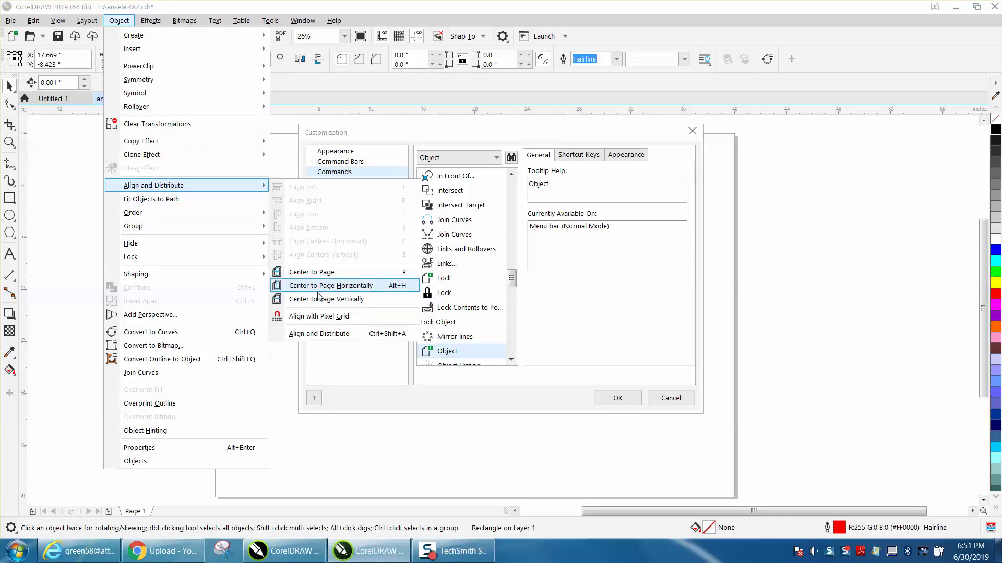
{"action": "left_click", "coordinate": [319, 300]}
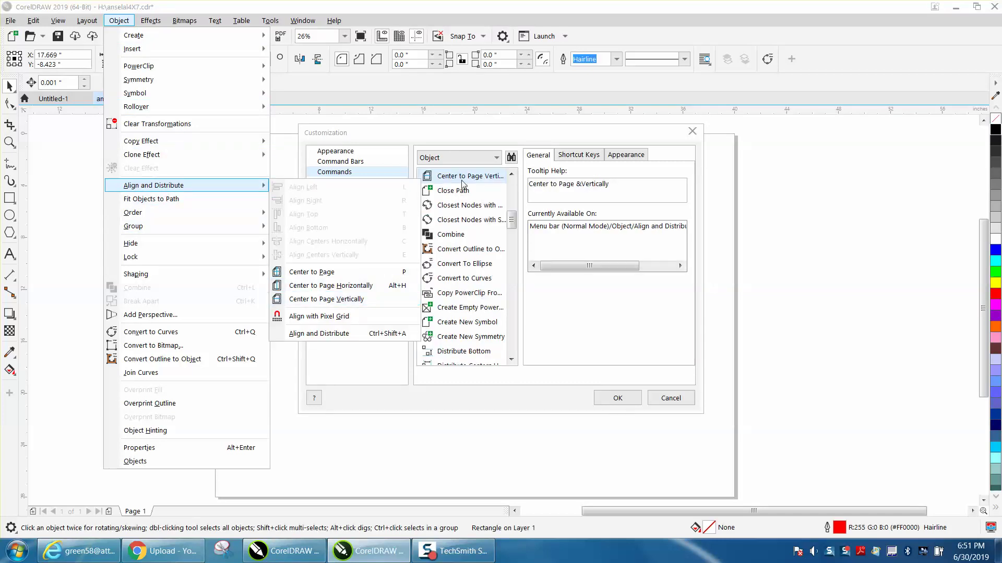
{"action": "left_click", "coordinate": [465, 178]}
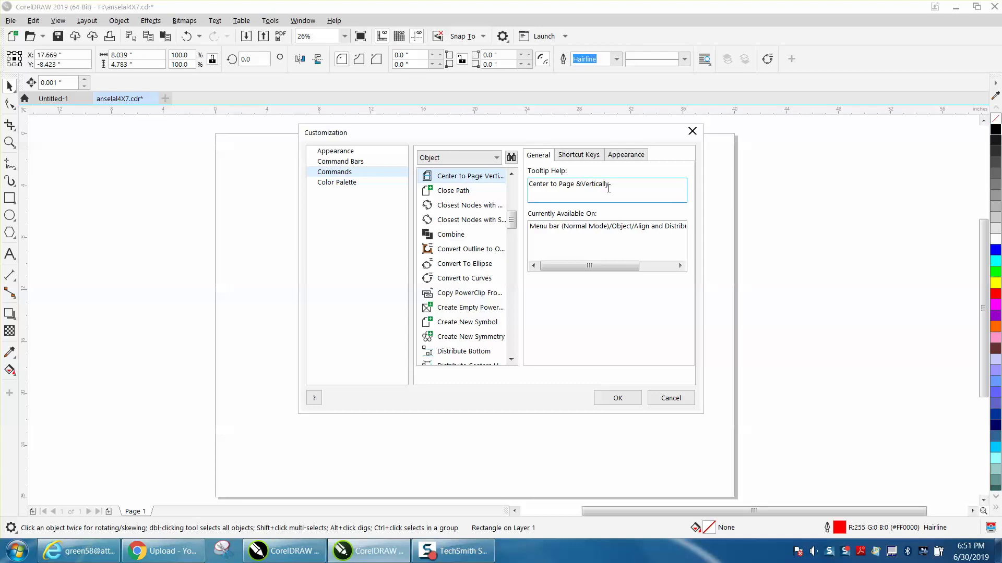
Step: Assign Alt+V as the Center to Page Vertically shortcut and confirm with OK
{"action": "left_click", "coordinate": [588, 157]}
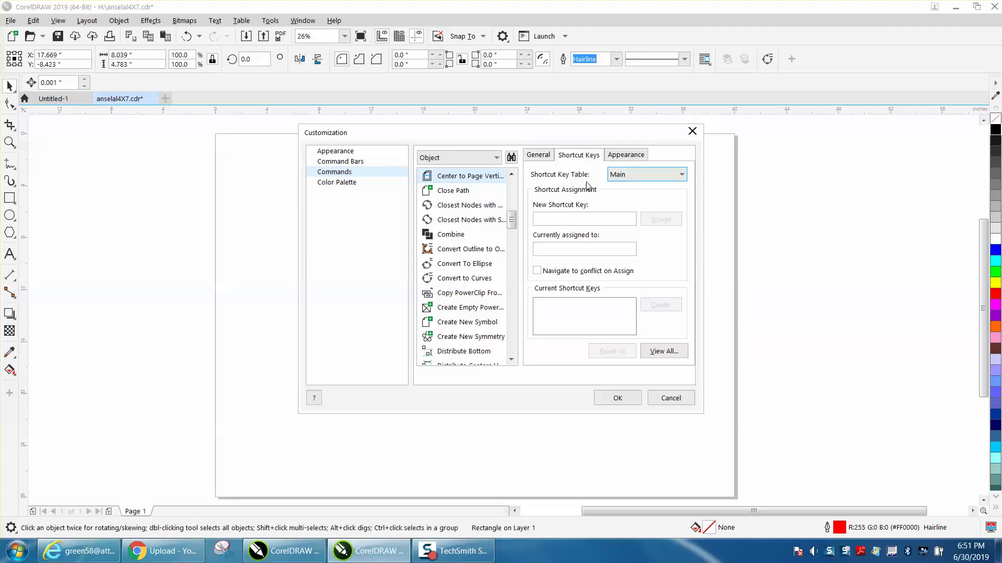
{"action": "left_click", "coordinate": [557, 221]}
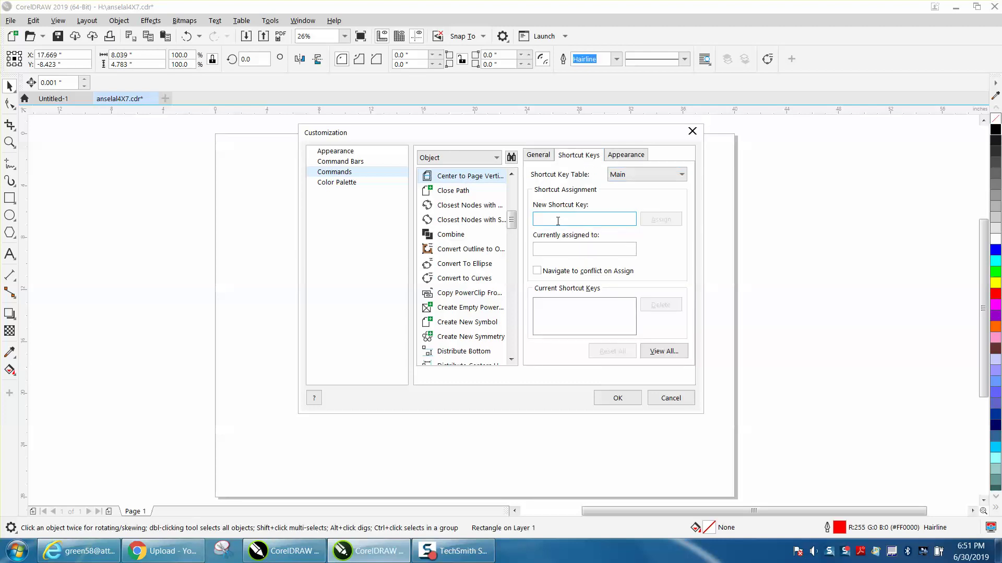
{"action": "key", "text": "alt+v"}
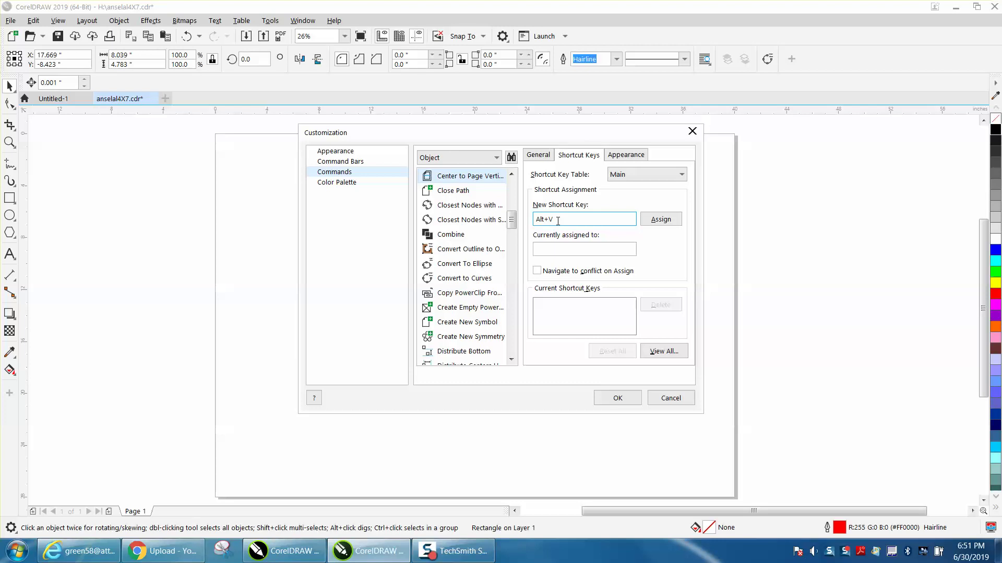
{"action": "left_click", "coordinate": [649, 219]}
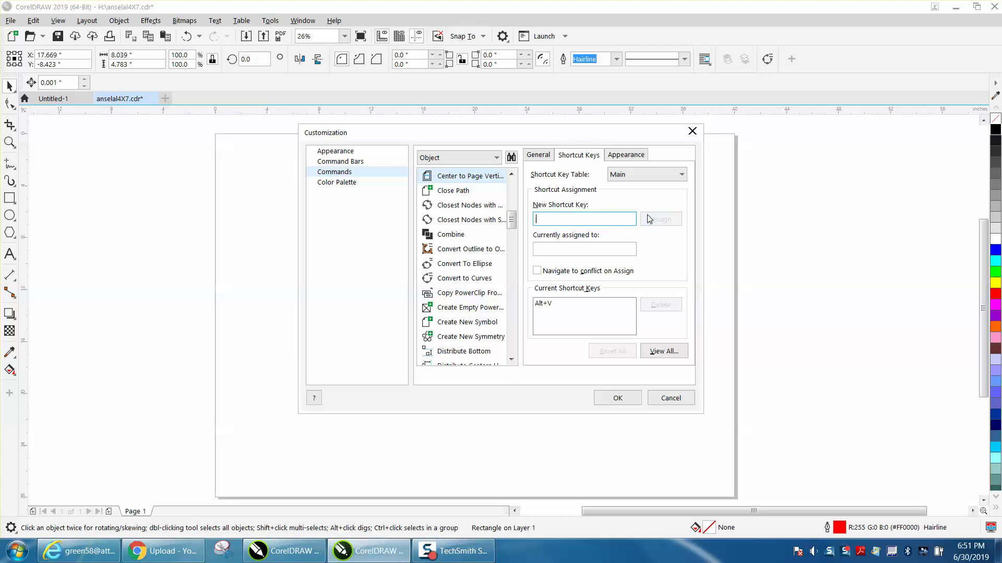
{"action": "left_click", "coordinate": [618, 398]}
Step: Drag the rectangle left off centre, then recentre it with Alt+V and E
{"action": "left_click_drag", "start_coordinate": [448, 247], "coordinate": [334, 233]}
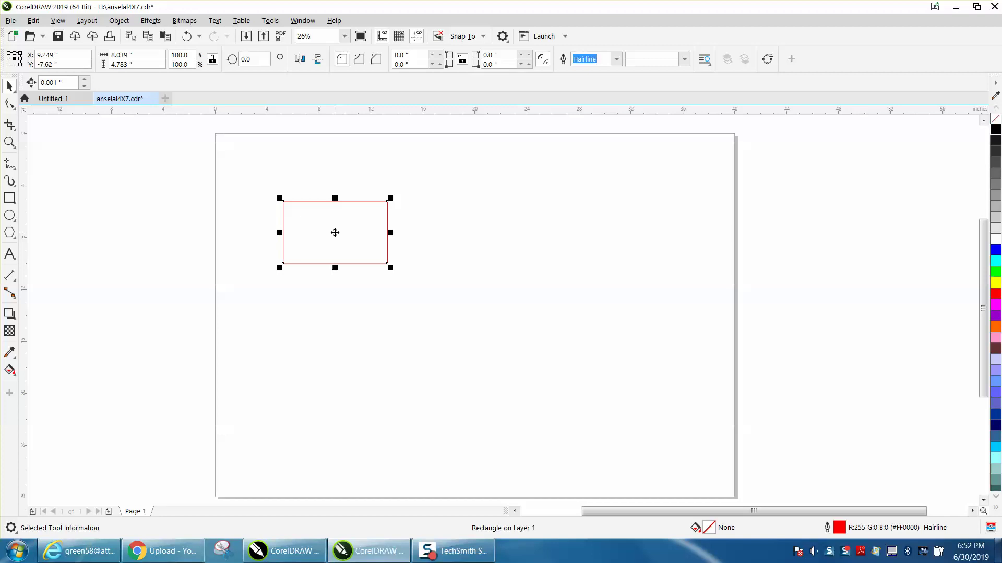
{"action": "key", "text": "alt+v"}
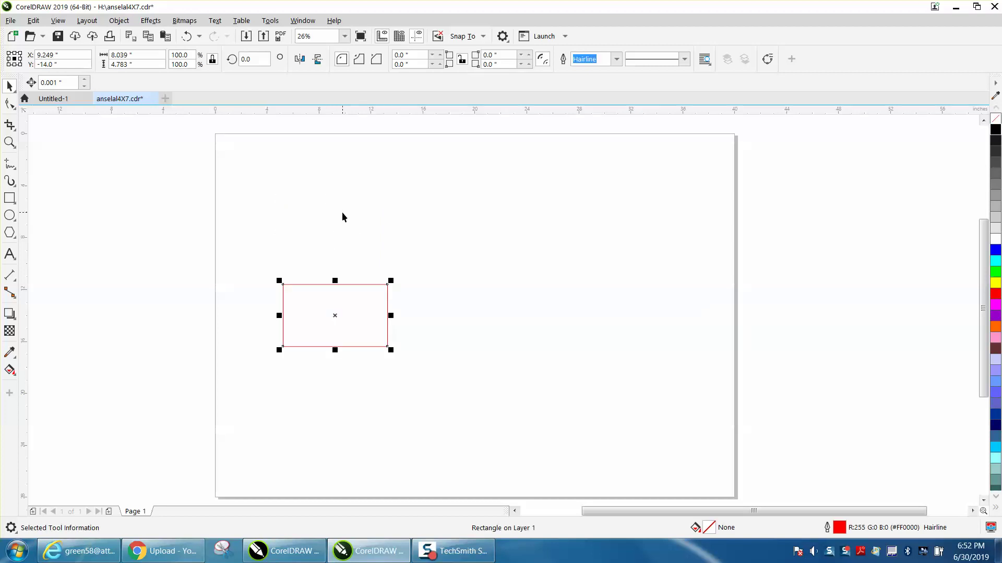
{"action": "key", "text": "e"}
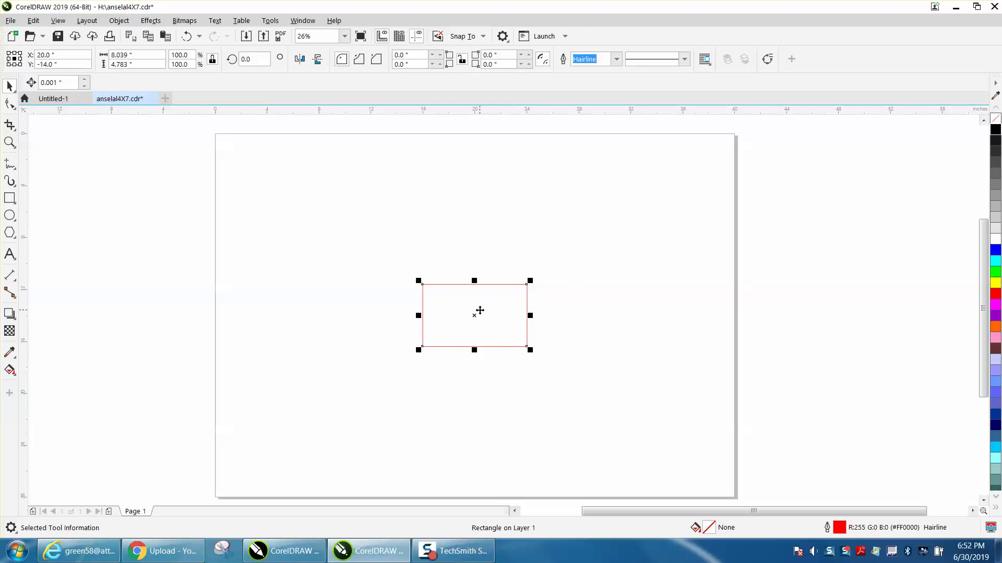
Step: Move the rectangle off centre again, recentre it with C and E, and zoom in on it
{"action": "left_click_drag", "start_coordinate": [479, 311], "coordinate": [407, 176]}
{"action": "key", "text": "c"}
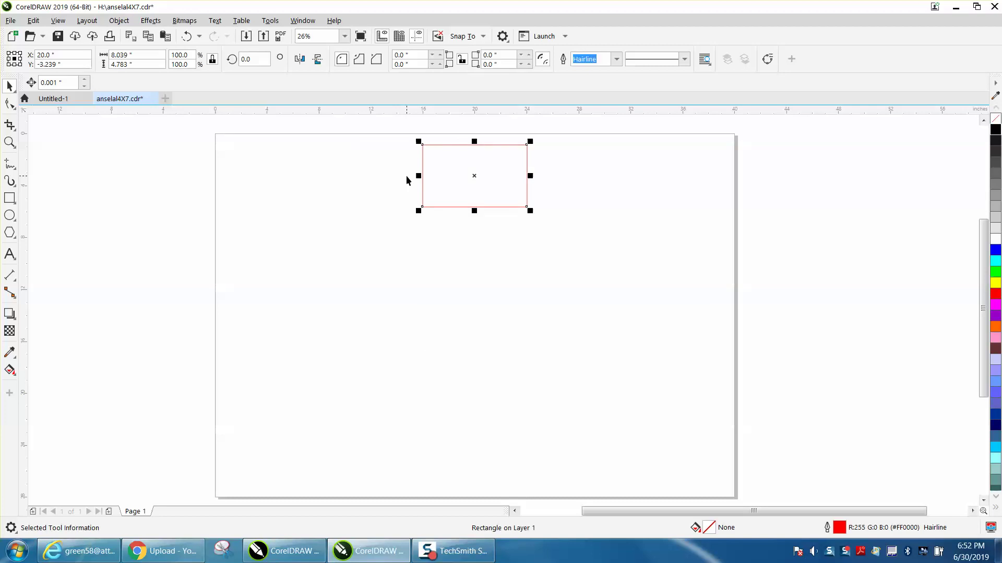
{"action": "key", "text": "e"}
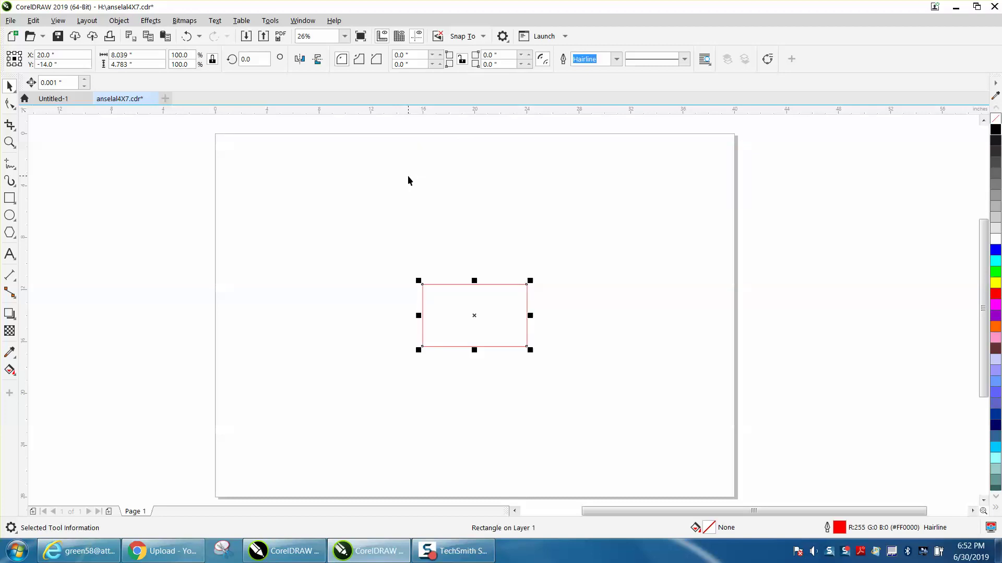
{"action": "left_click", "coordinate": [399, 175]}
{"action": "left_click", "coordinate": [9, 142]}
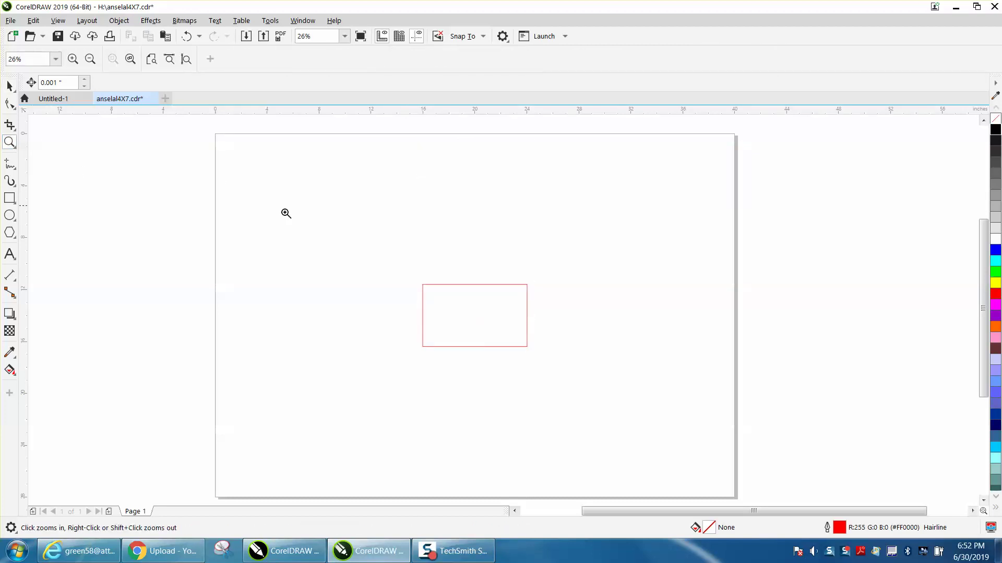
{"action": "left_click_drag", "start_coordinate": [287, 230], "coordinate": [702, 423]}
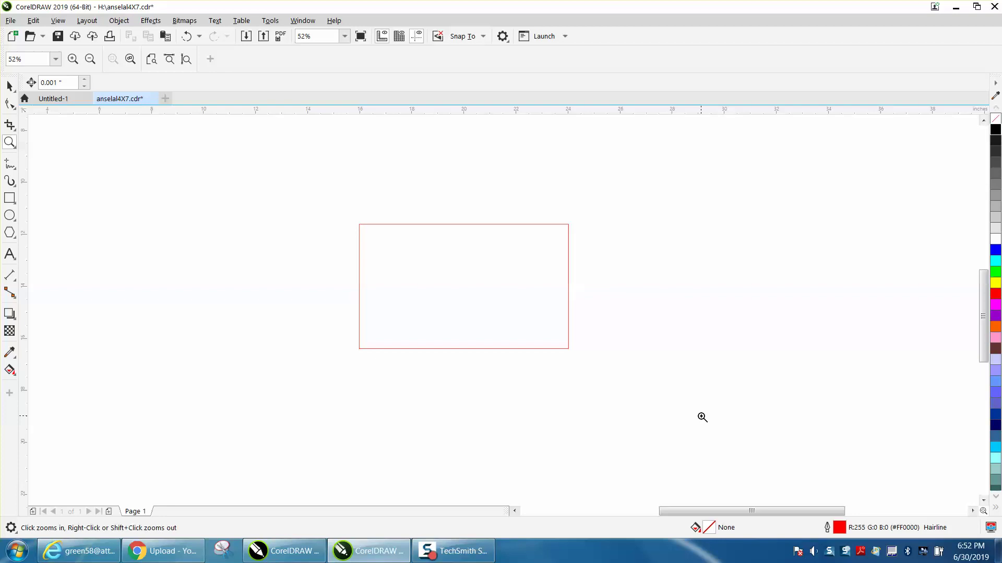